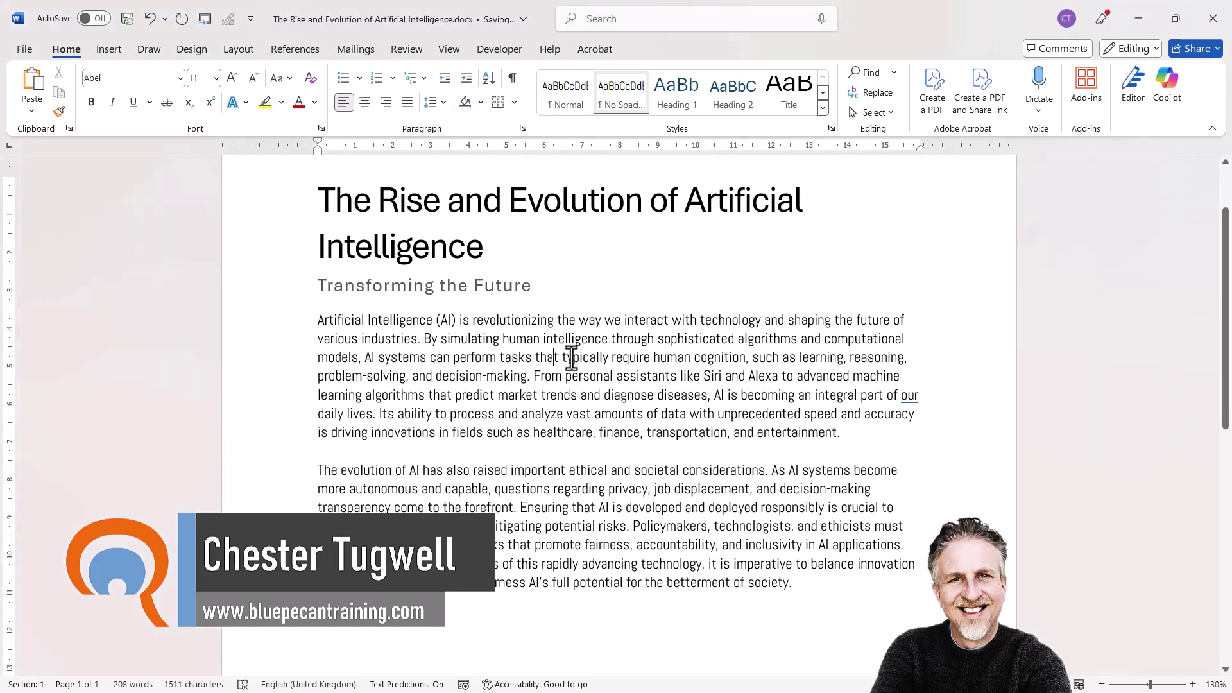
Justify the first body paragraph of the document
click(407, 103)
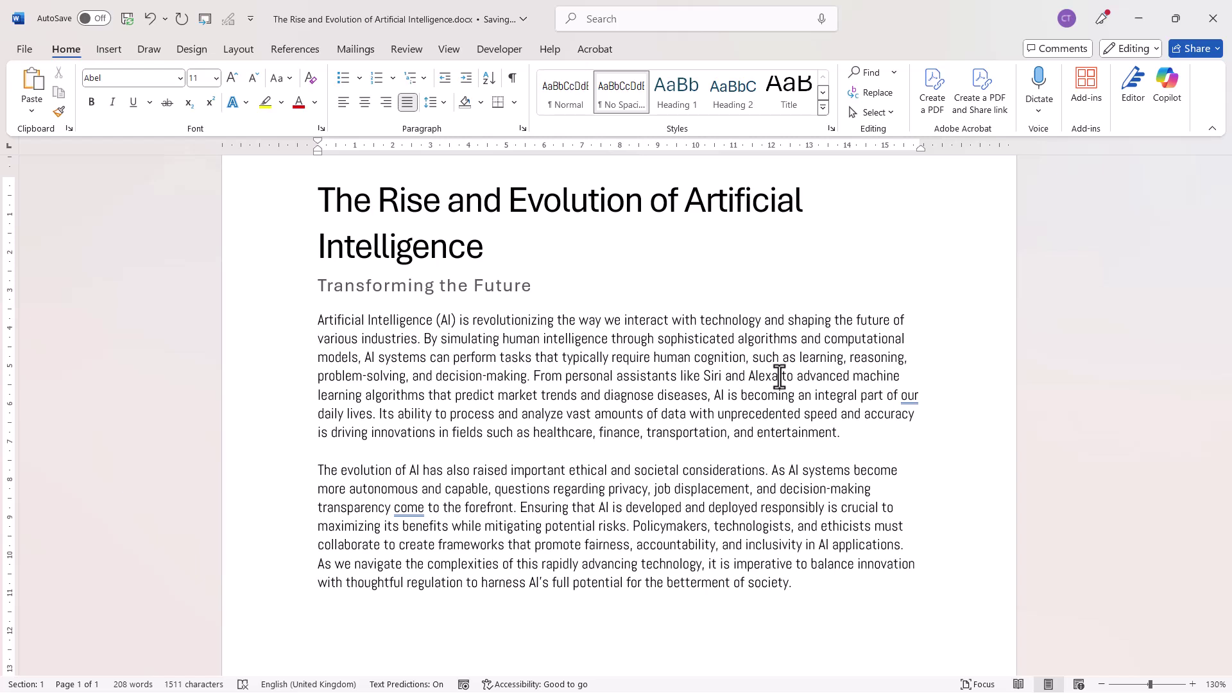
Turn on Show/Hide ¶ and place the cursor at the start of the first paragraph
click(512, 79)
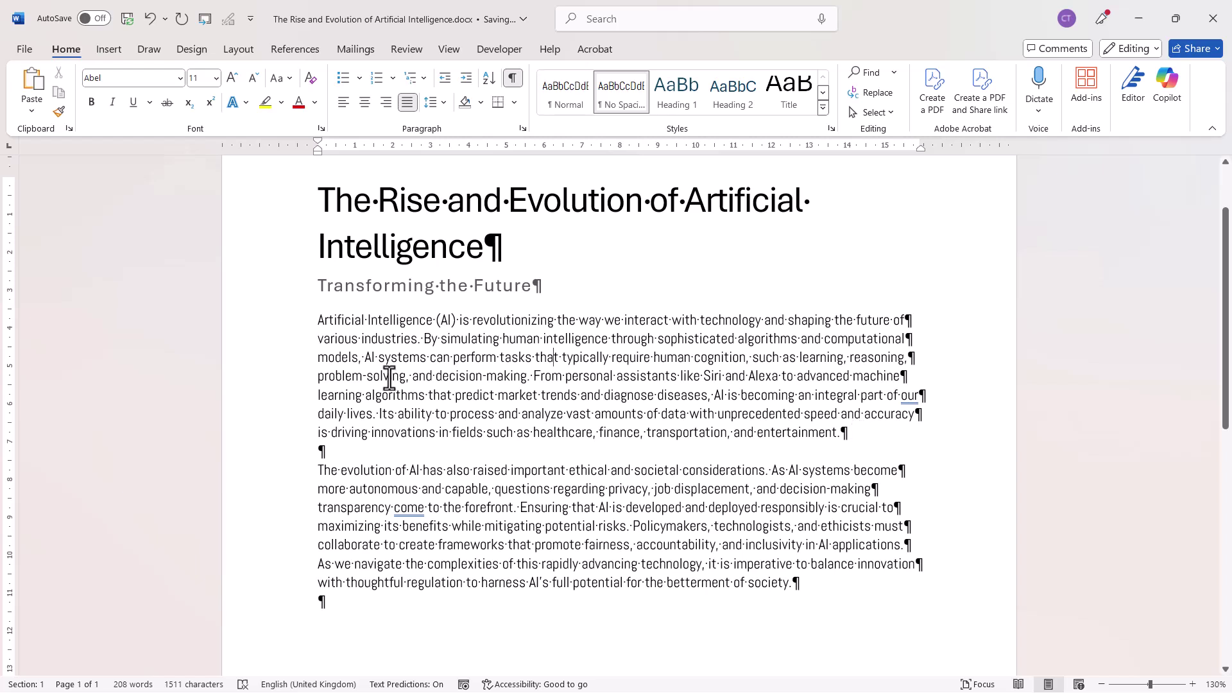
click(379, 338)
click(318, 320)
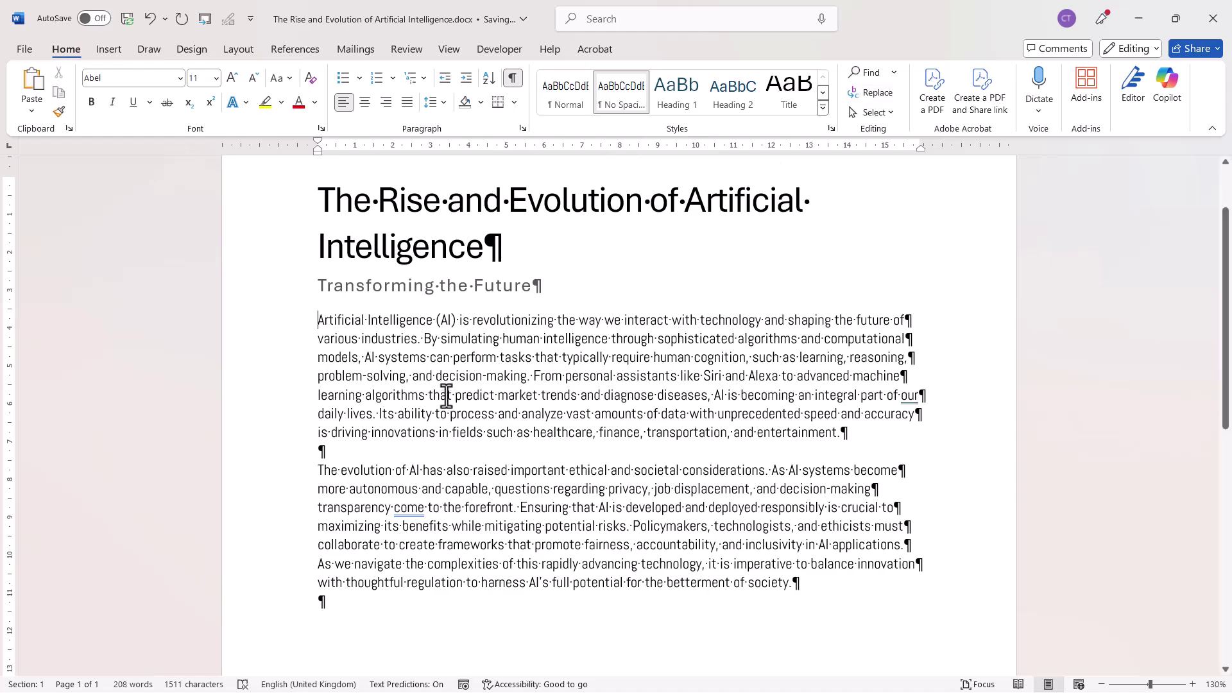
In Find and Replace, set Find what to the Paragraph Mark (^p)
key(ctrl+h)
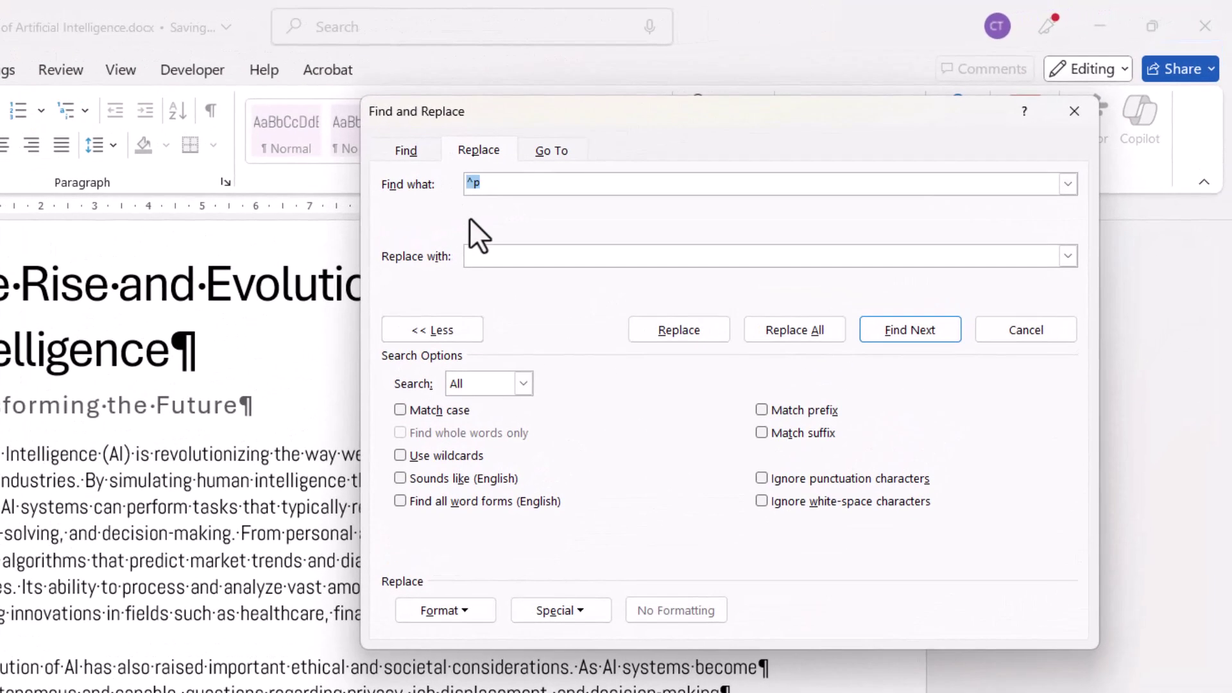
key(BackSpace)
click(432, 330)
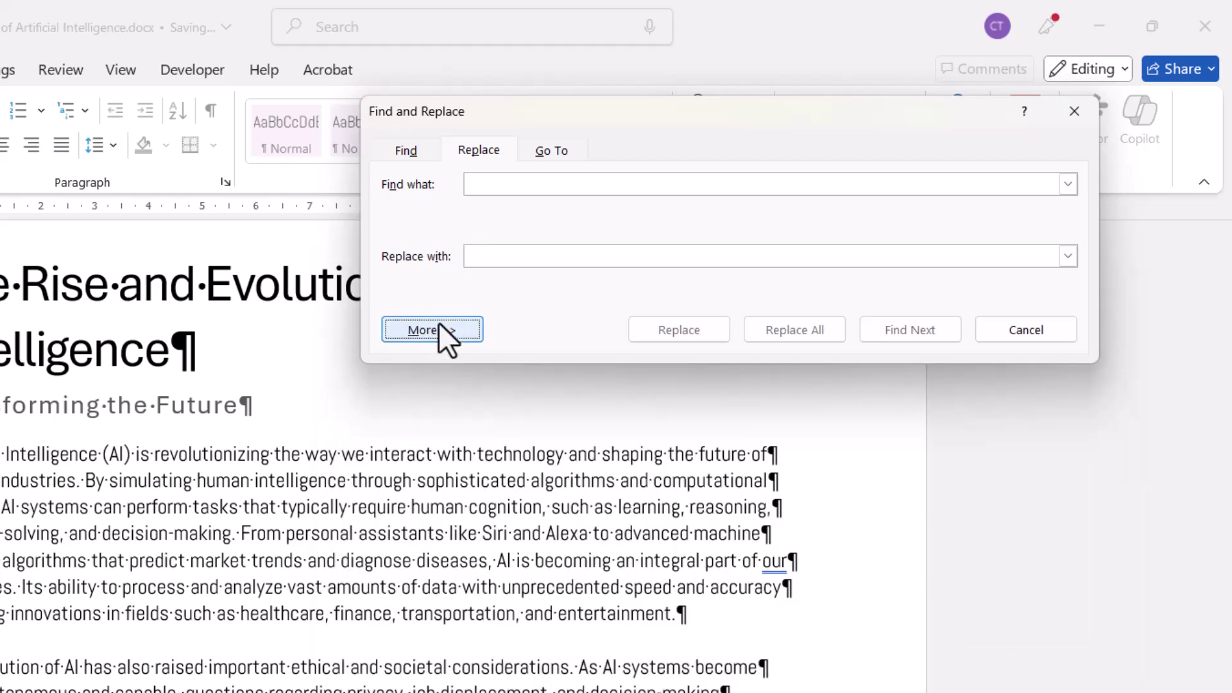
click(433, 329)
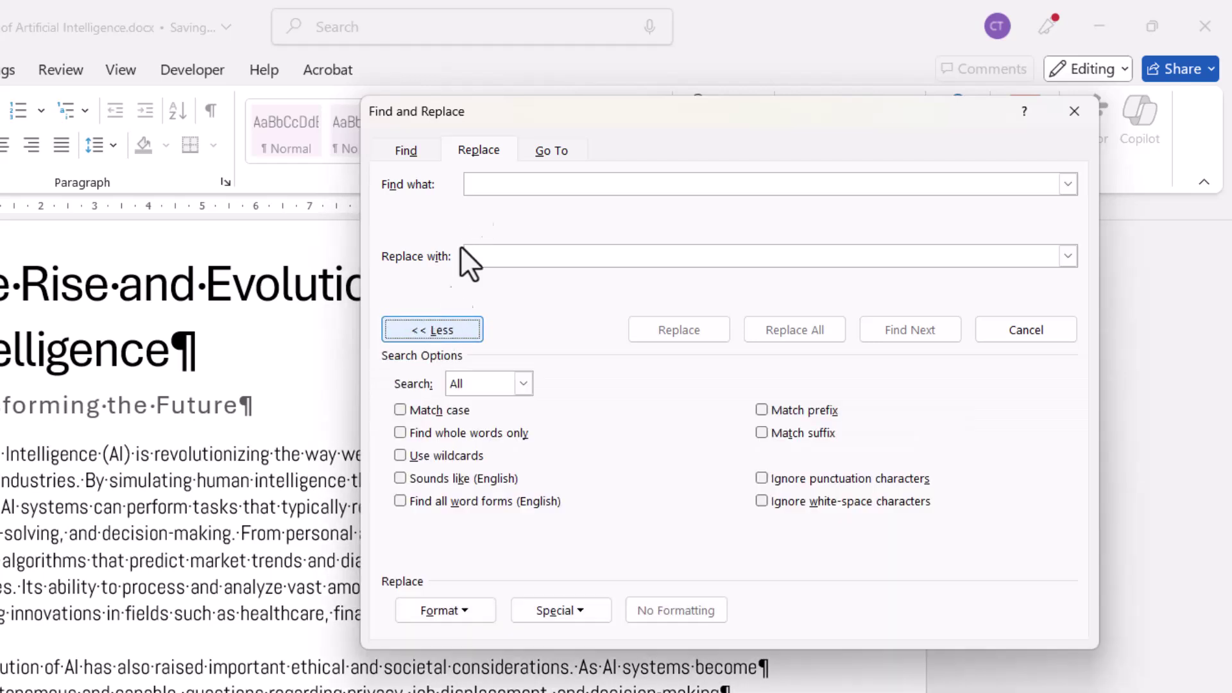
click(475, 187)
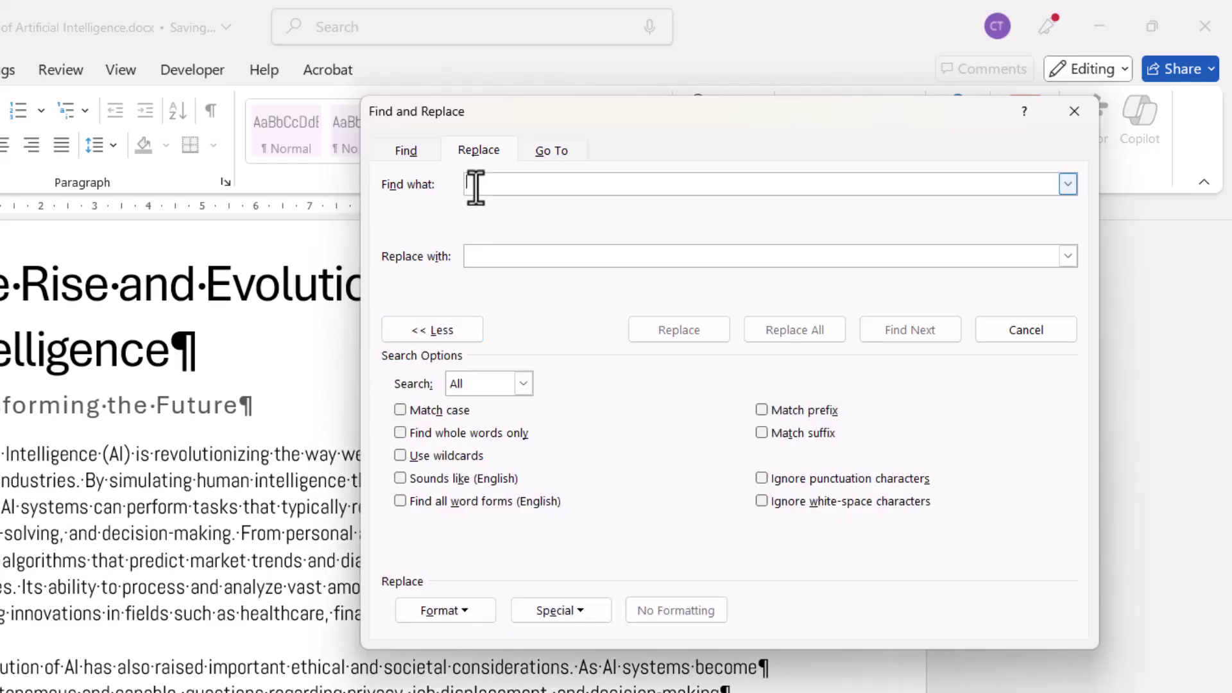
click(567, 610)
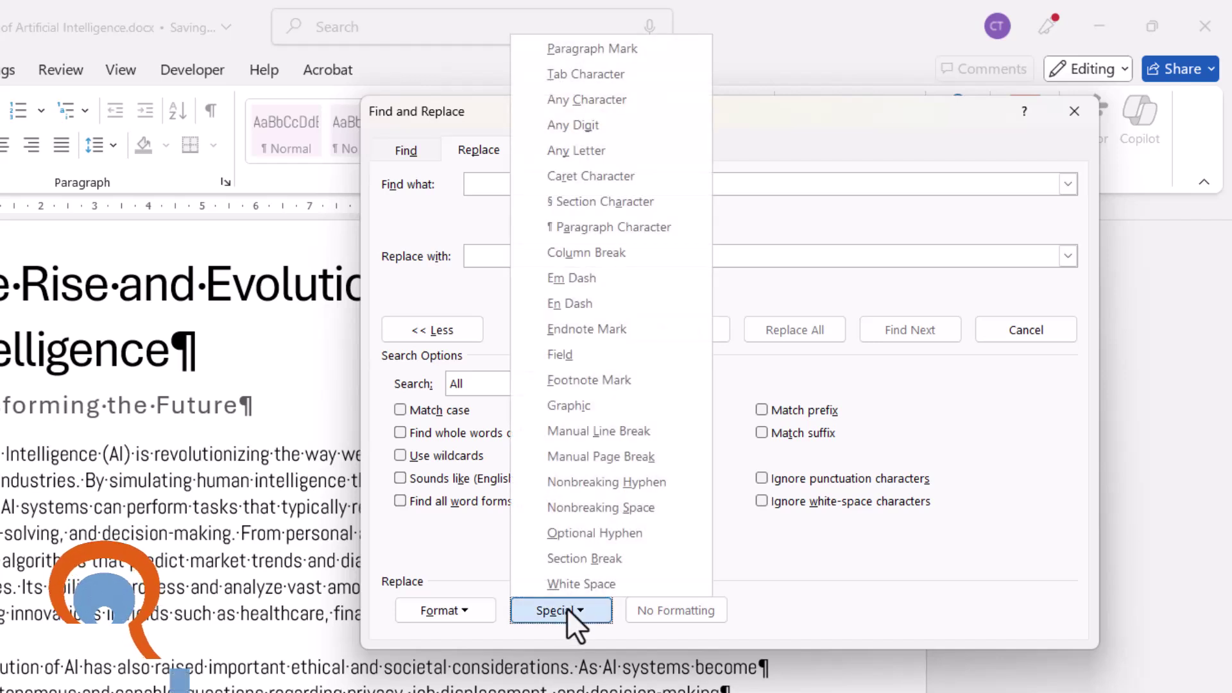
click(604, 49)
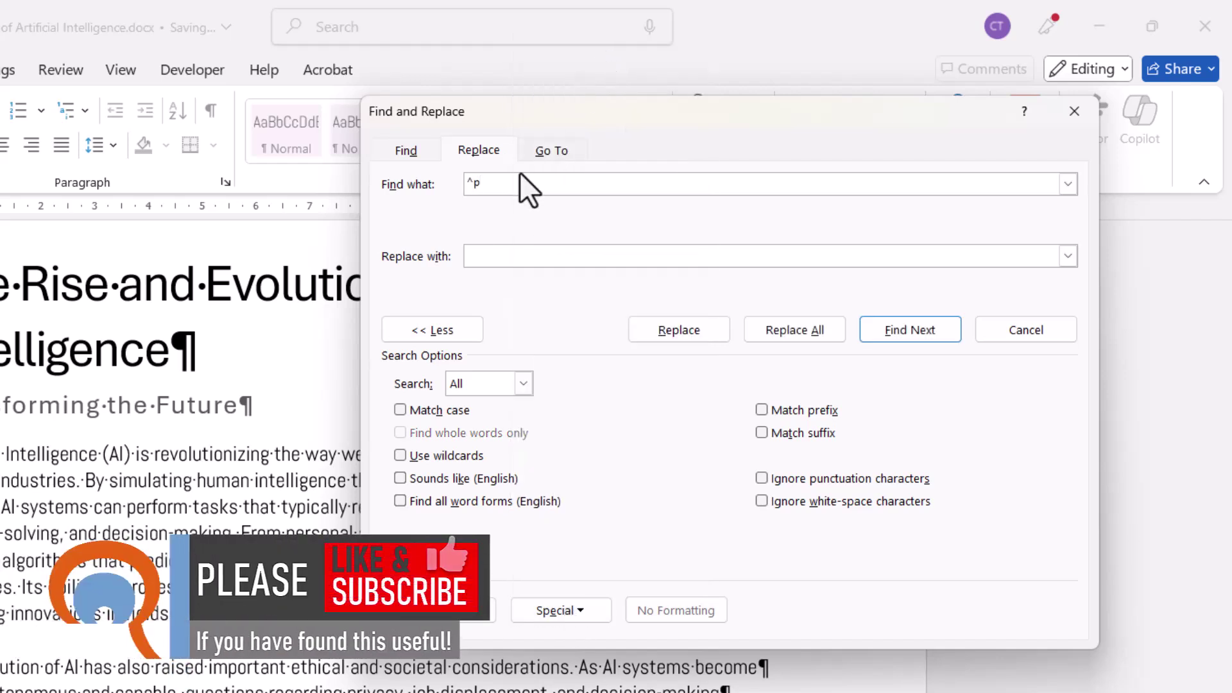
With Replace with empty and Search set to Down, replace all ^p marks and close
click(473, 256)
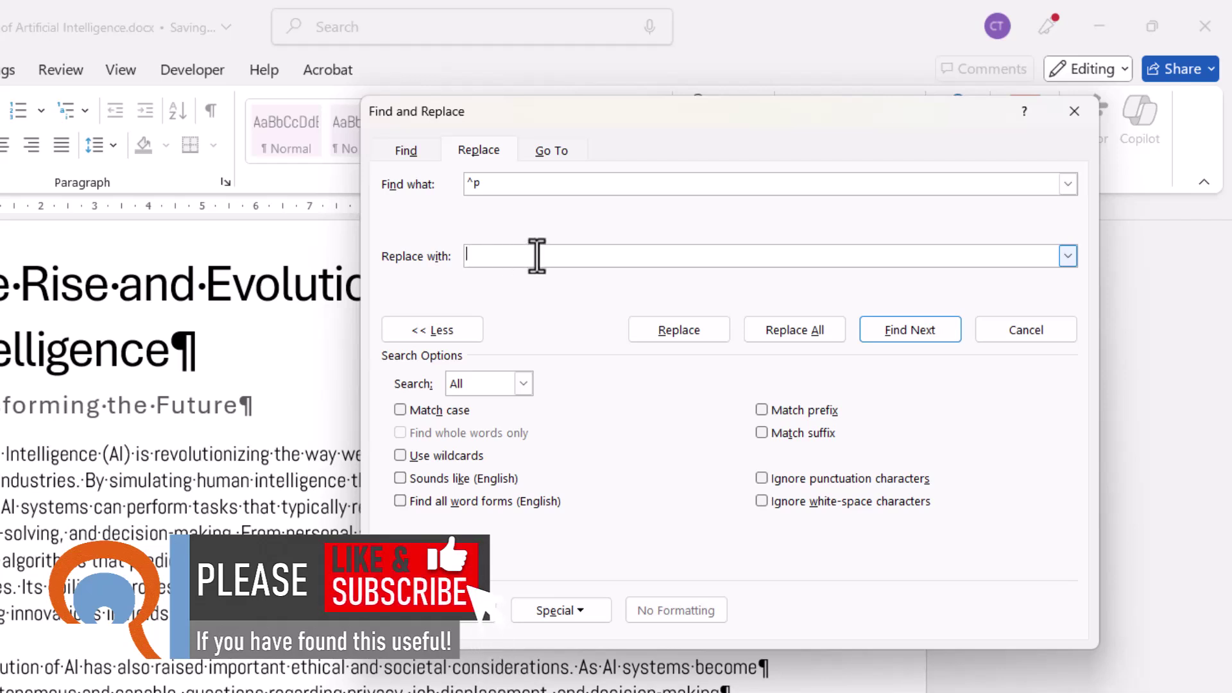
click(525, 381)
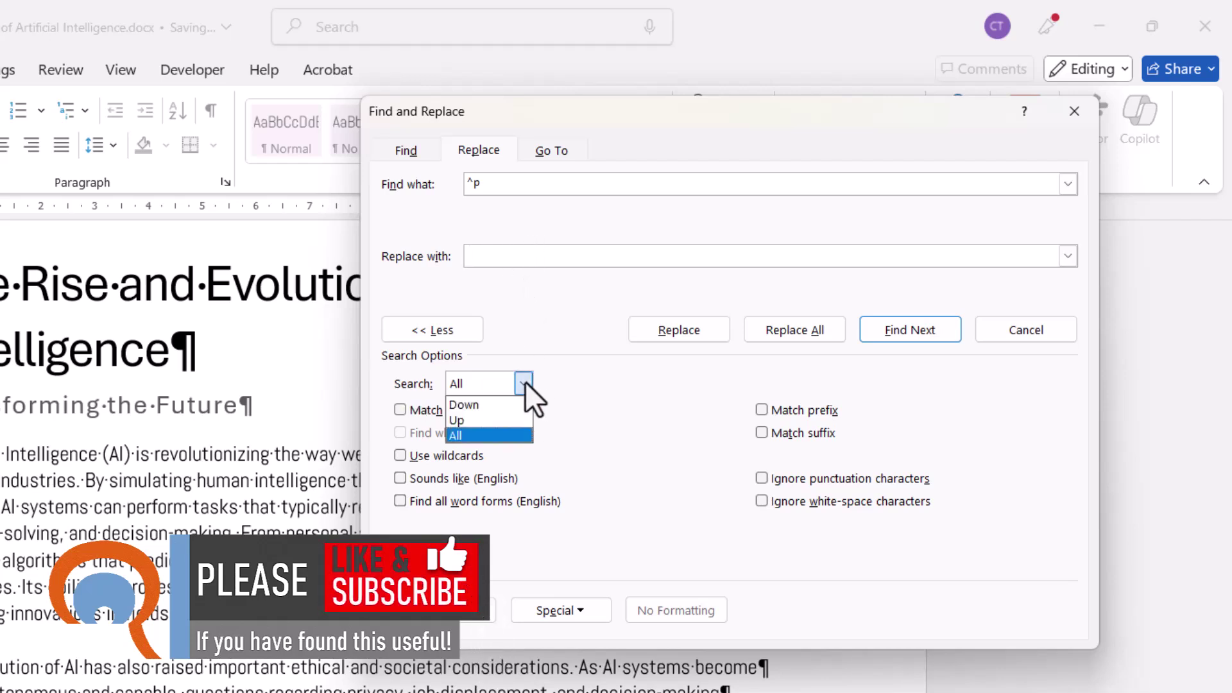
click(484, 403)
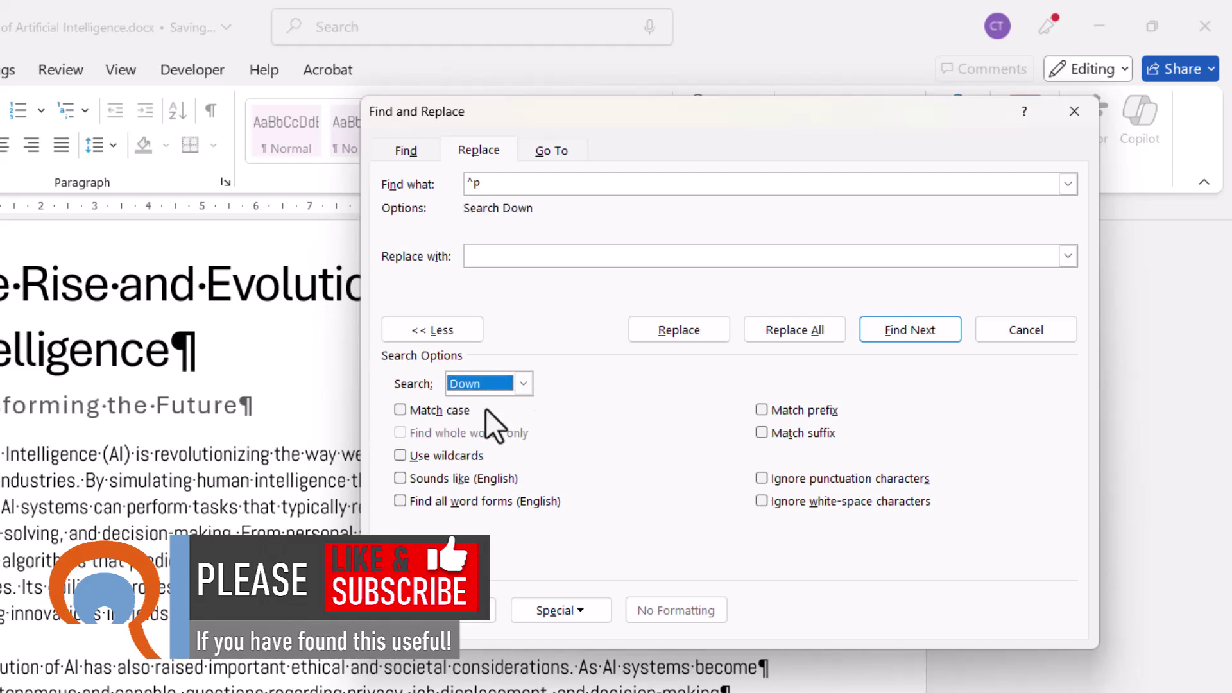
click(806, 329)
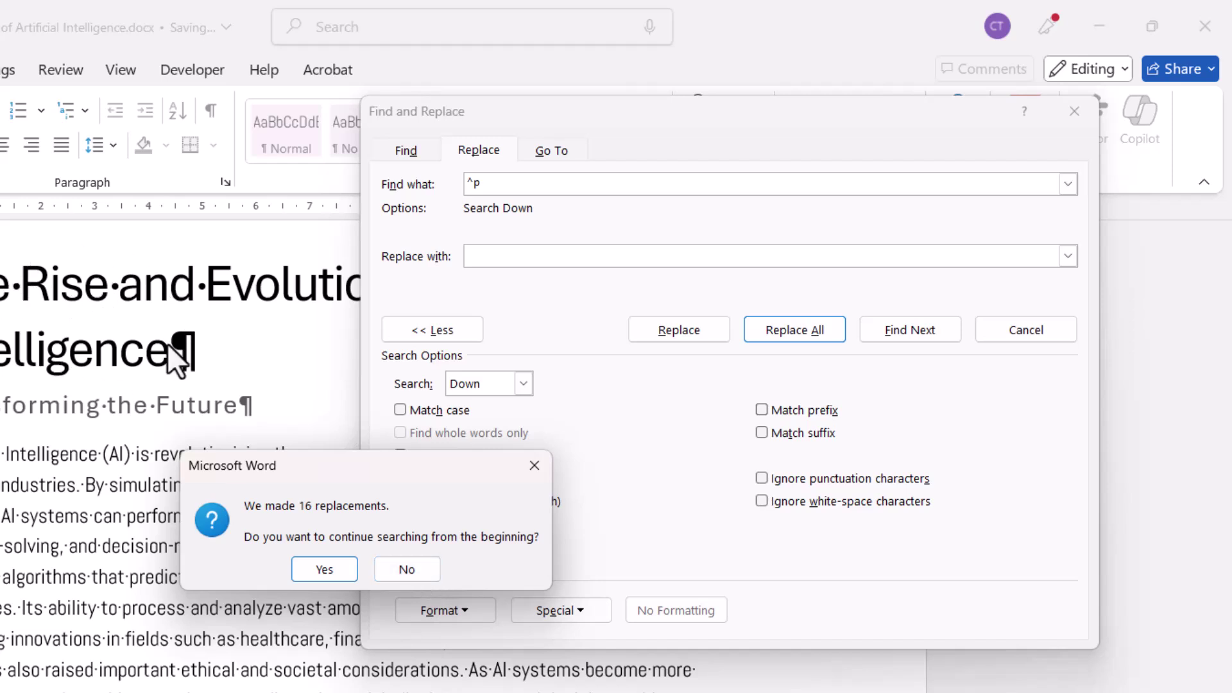
click(407, 571)
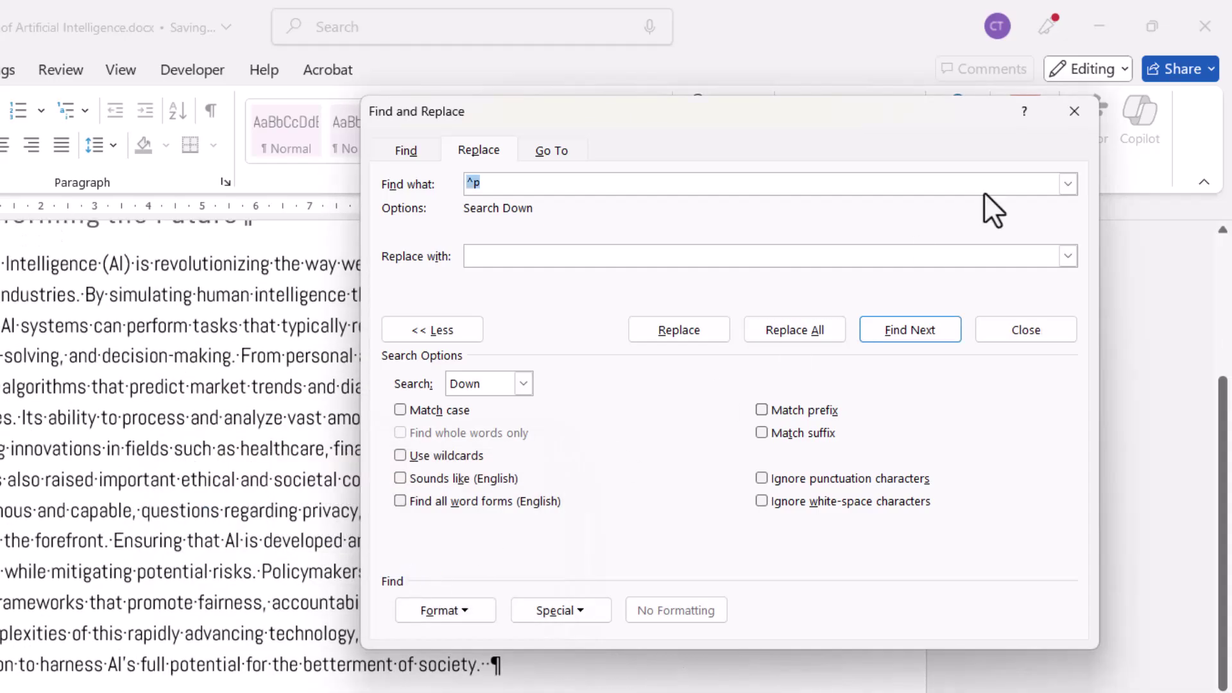
click(1077, 119)
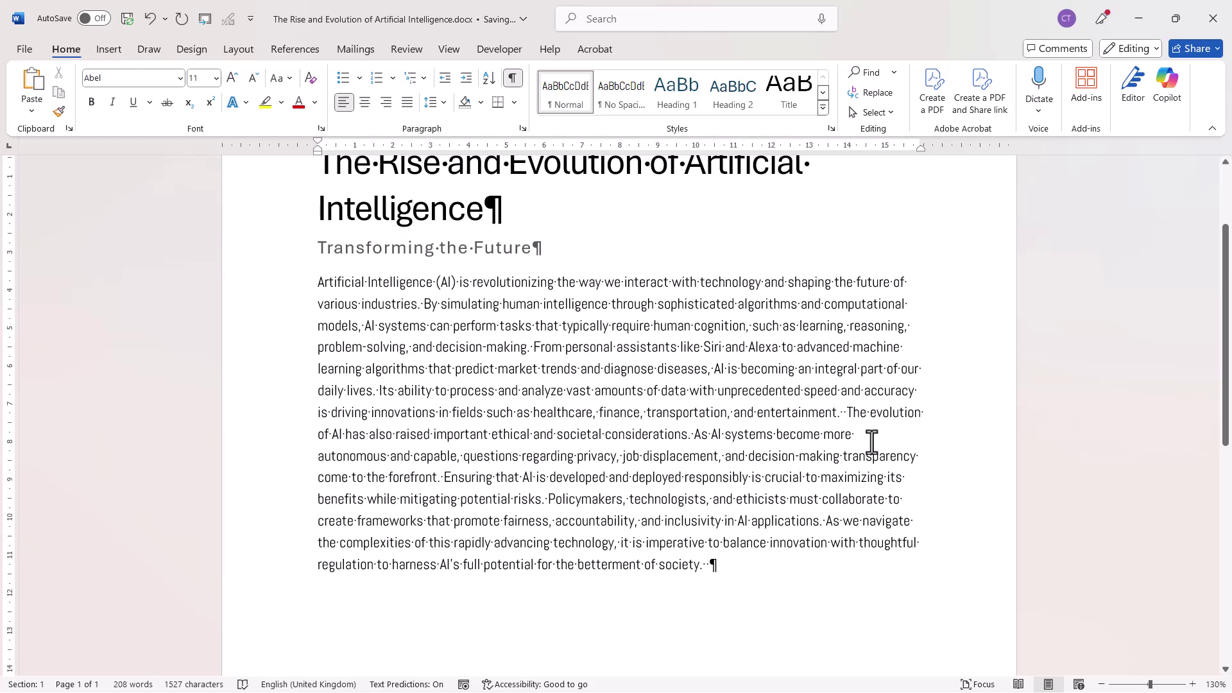
key(Return)
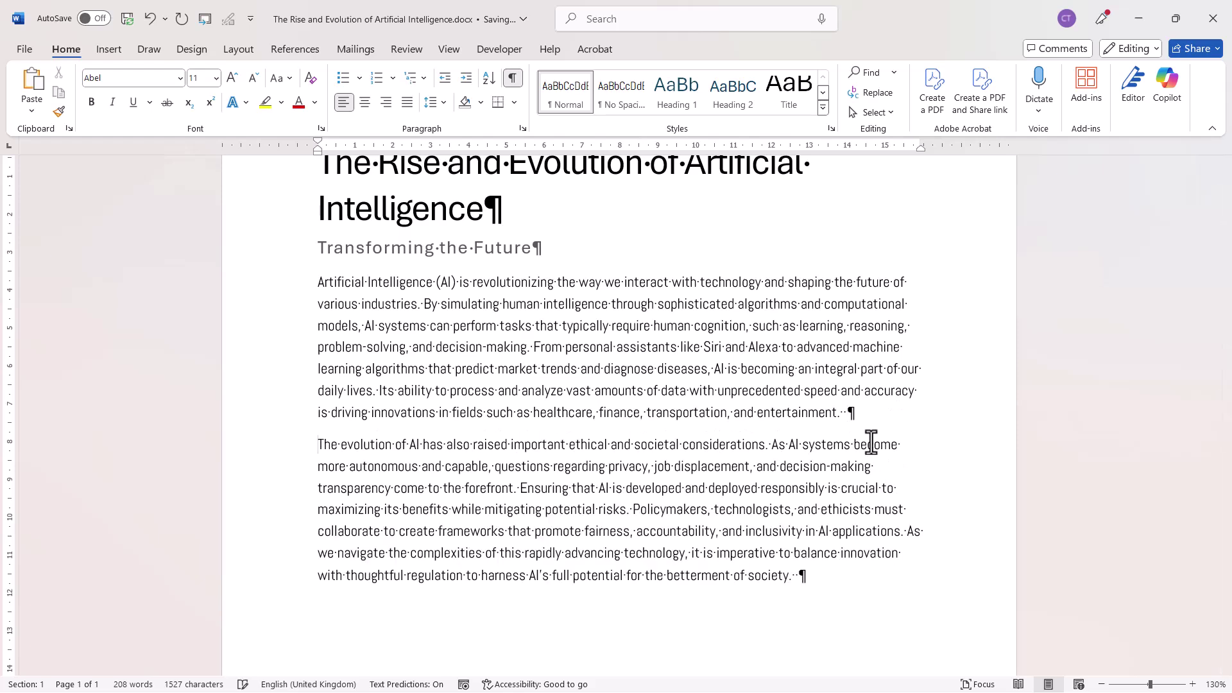
click(576, 304)
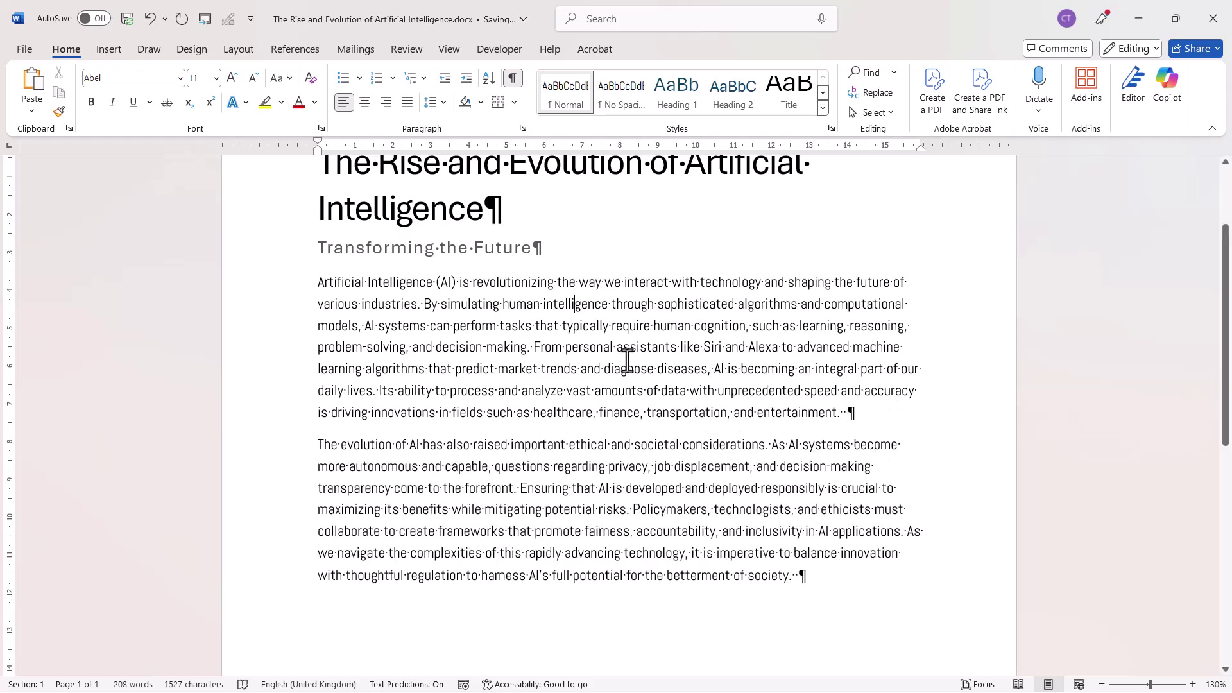
click(409, 102)
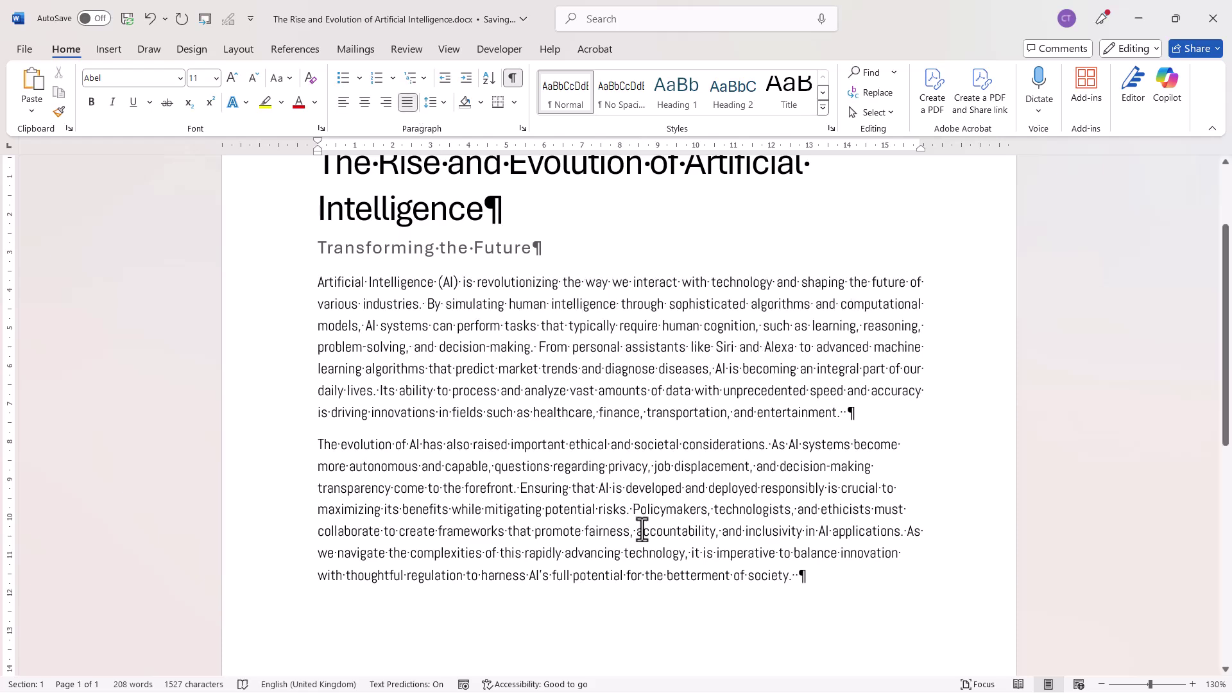
click(640, 531)
click(408, 102)
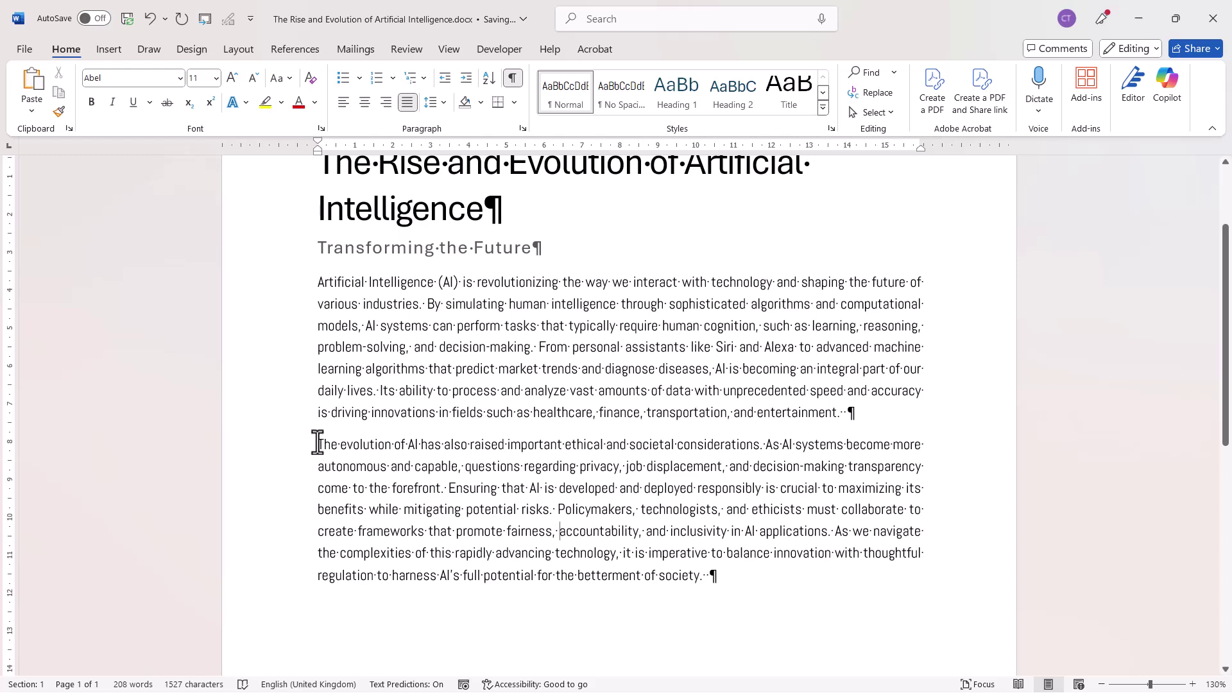
click(452, 467)
key(ctrl+z)
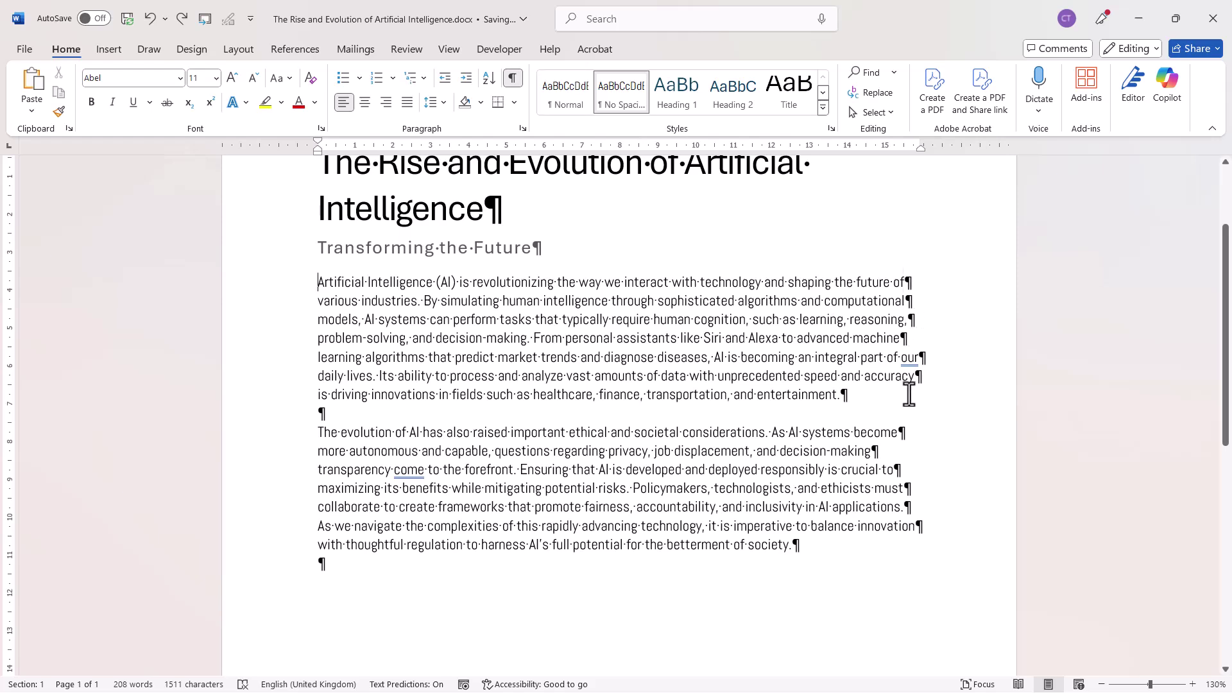
Move the cursor to the document start and set Find what to ^p^p
click(778, 358)
scroll(385, 385, up, 3)
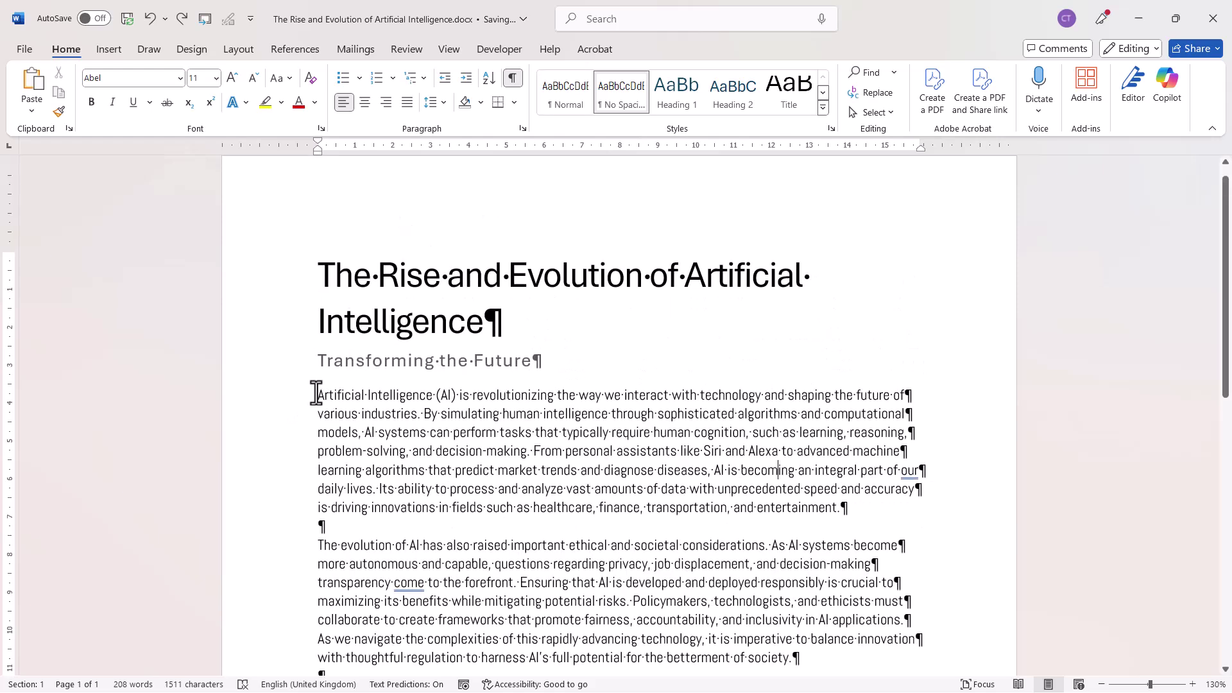
click(316, 394)
key(ctrl+h)
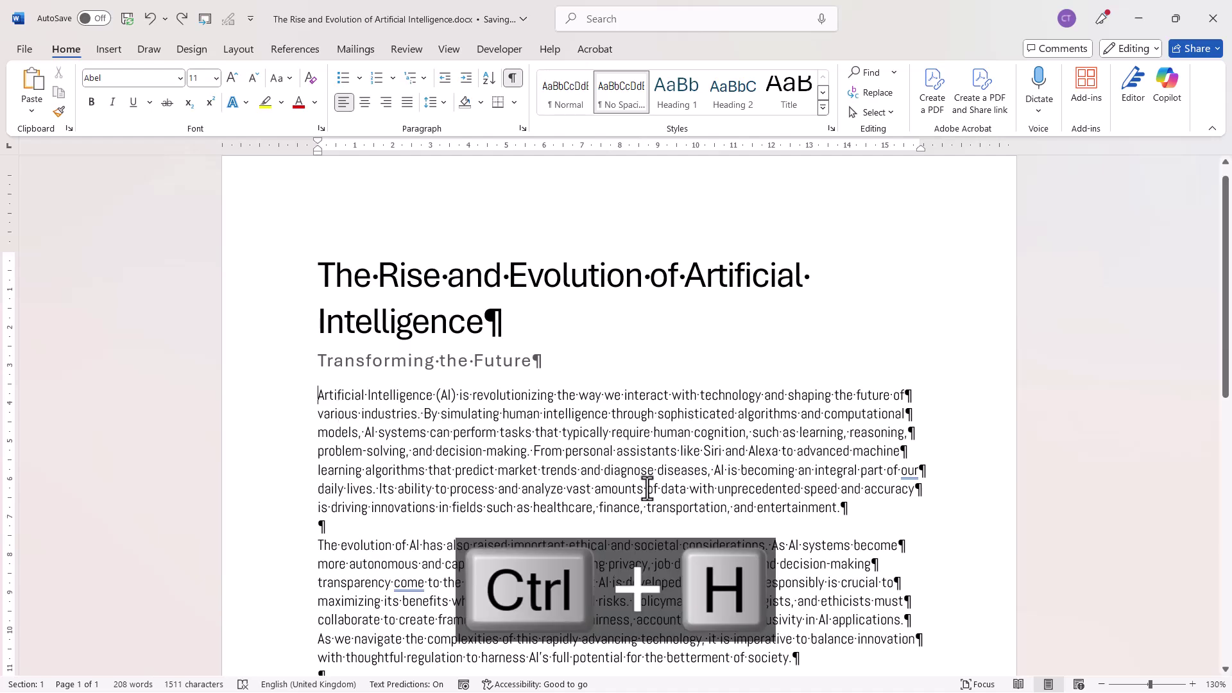
key(BackSpace)
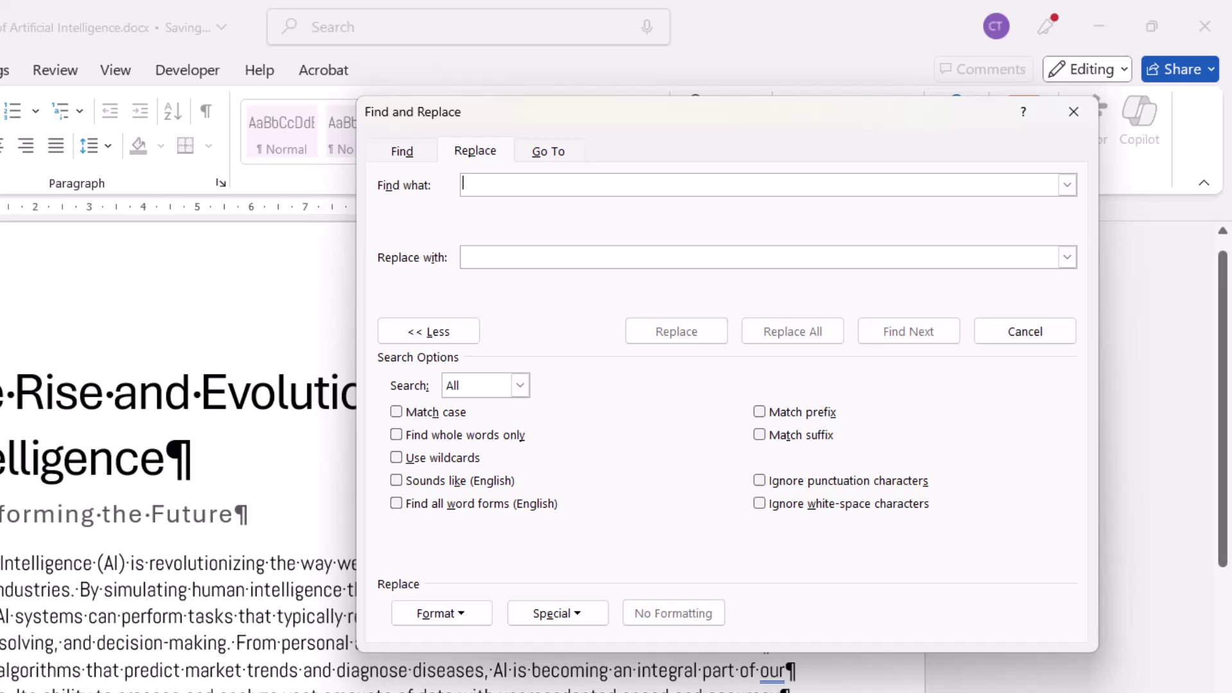
click(570, 609)
click(585, 45)
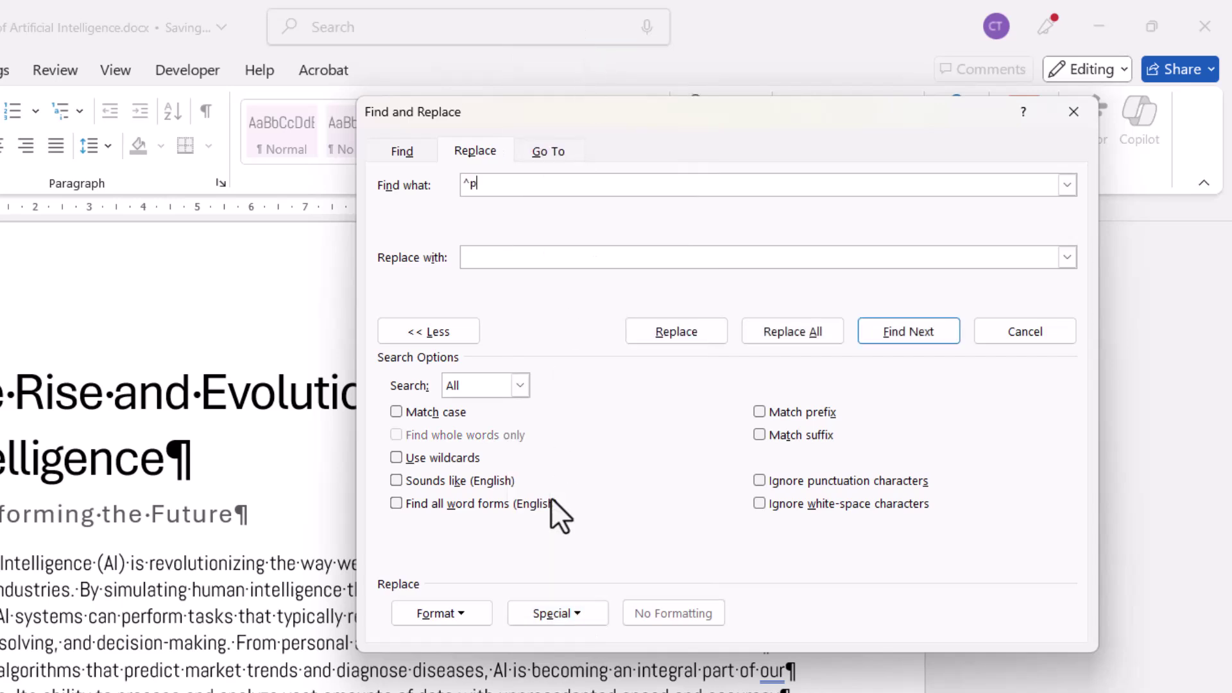
click(566, 620)
click(610, 49)
Replace all ^p^p with 123, searching Down, and decline searching from the beginning
click(494, 260)
text(123)
click(520, 385)
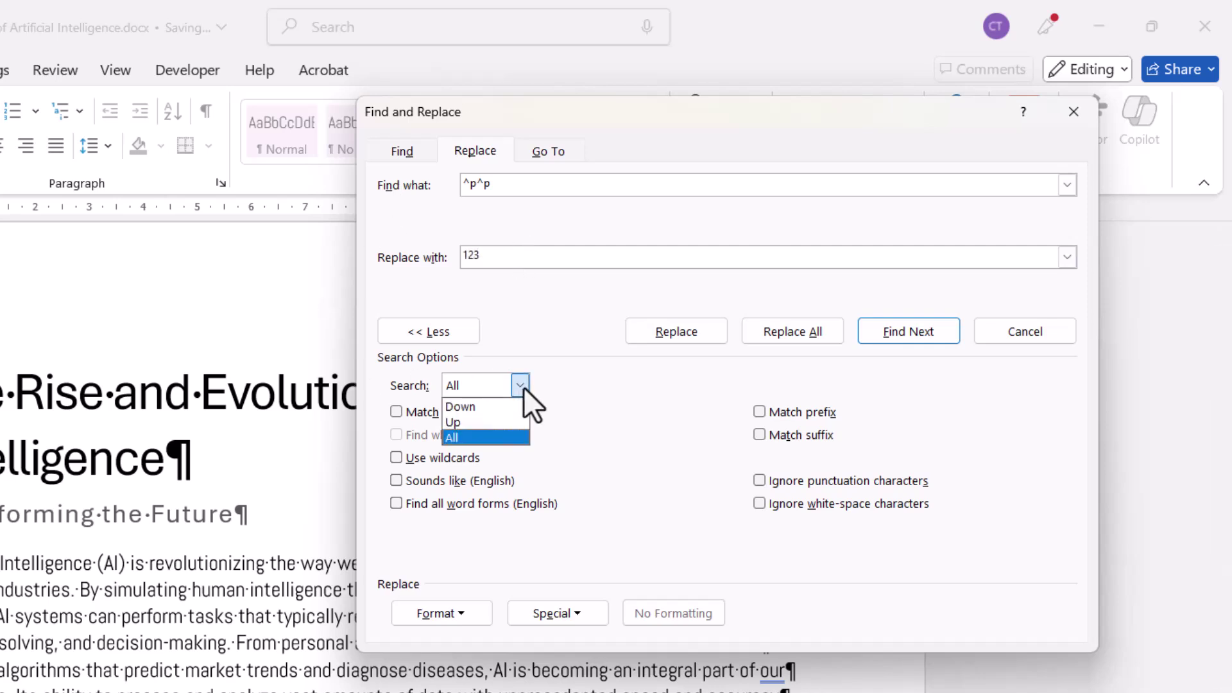
click(498, 411)
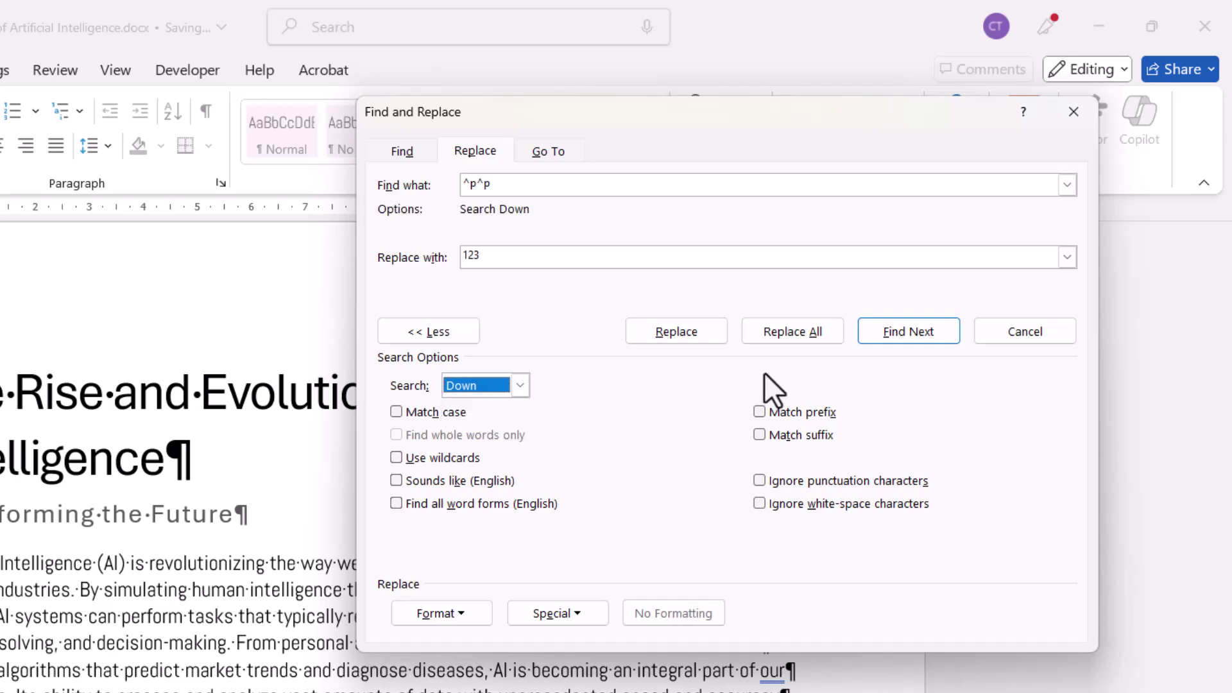
click(788, 329)
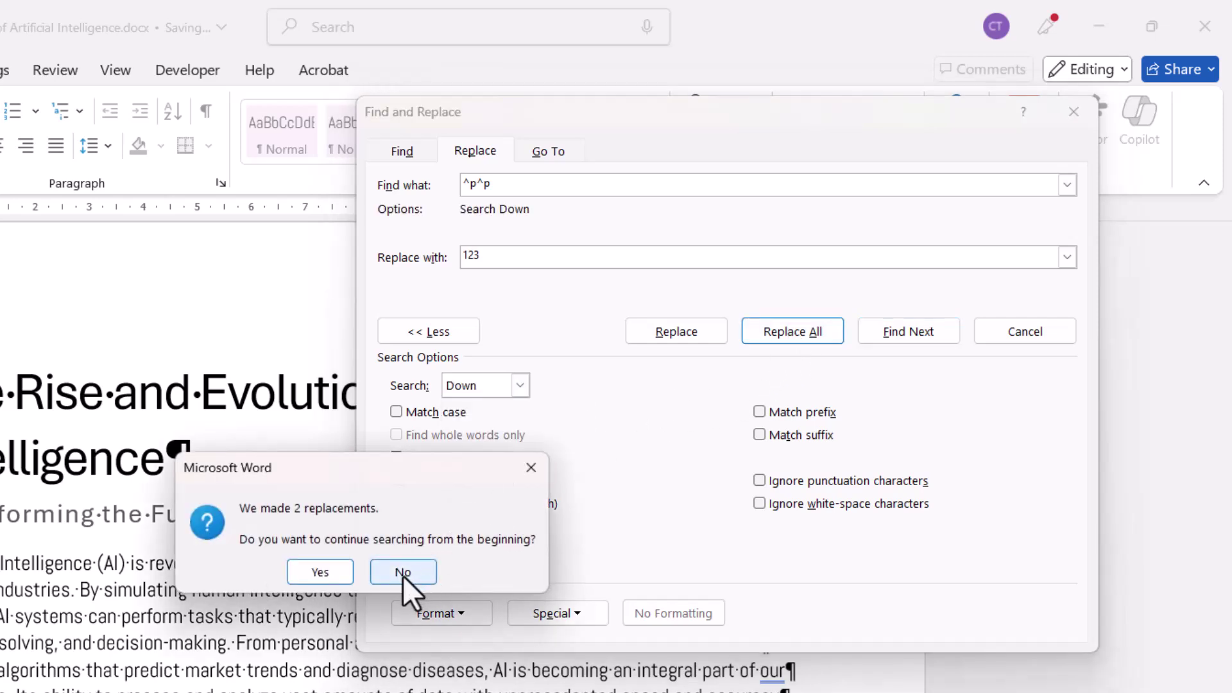
click(402, 574)
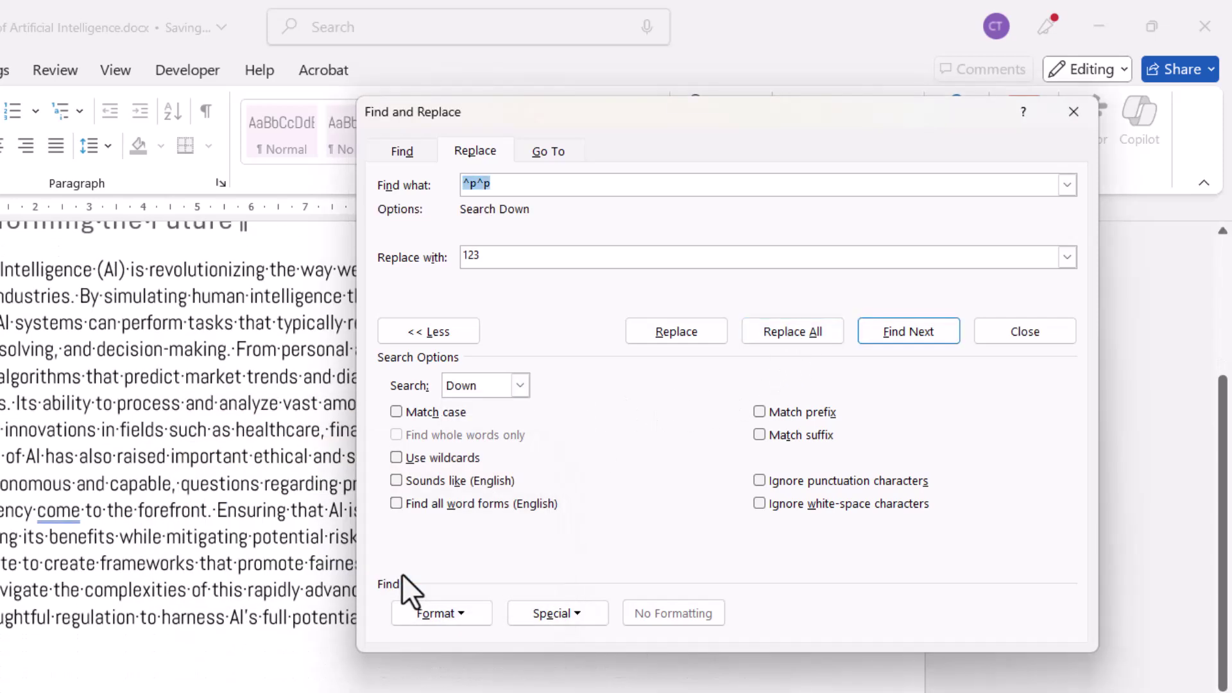
Change Find what to ^p, empty Replace with, and replace all 13 single marks
click(505, 186)
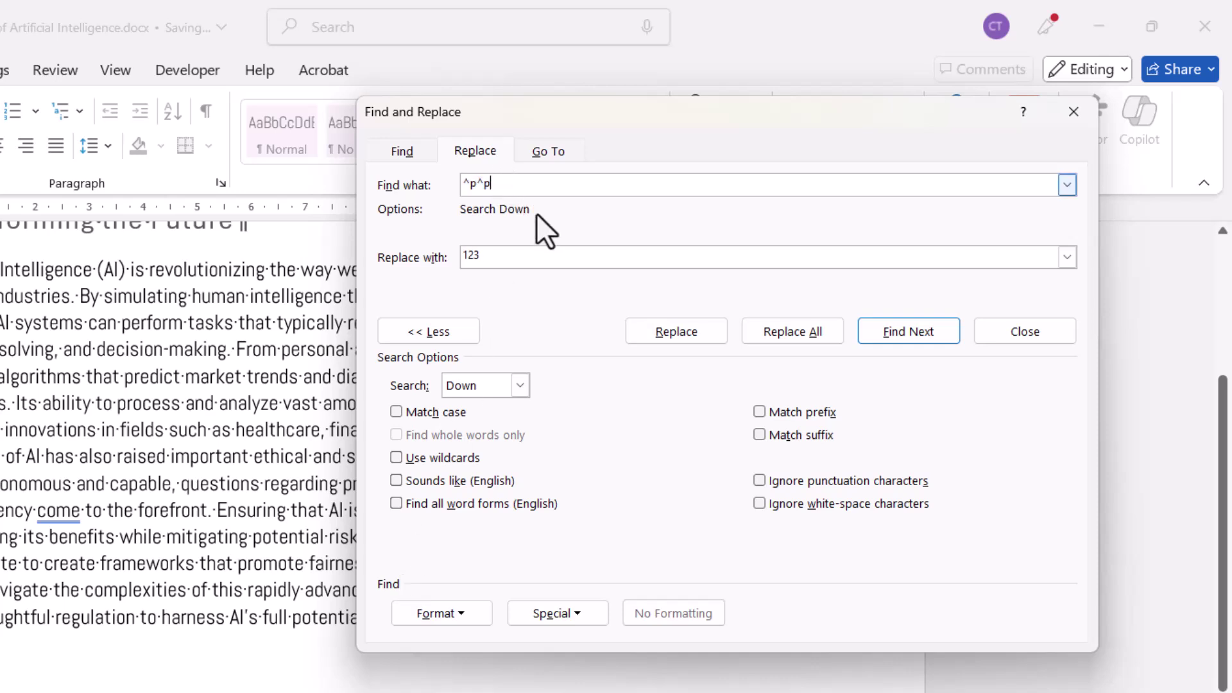
key(BackSpace)
key(BackSpace)
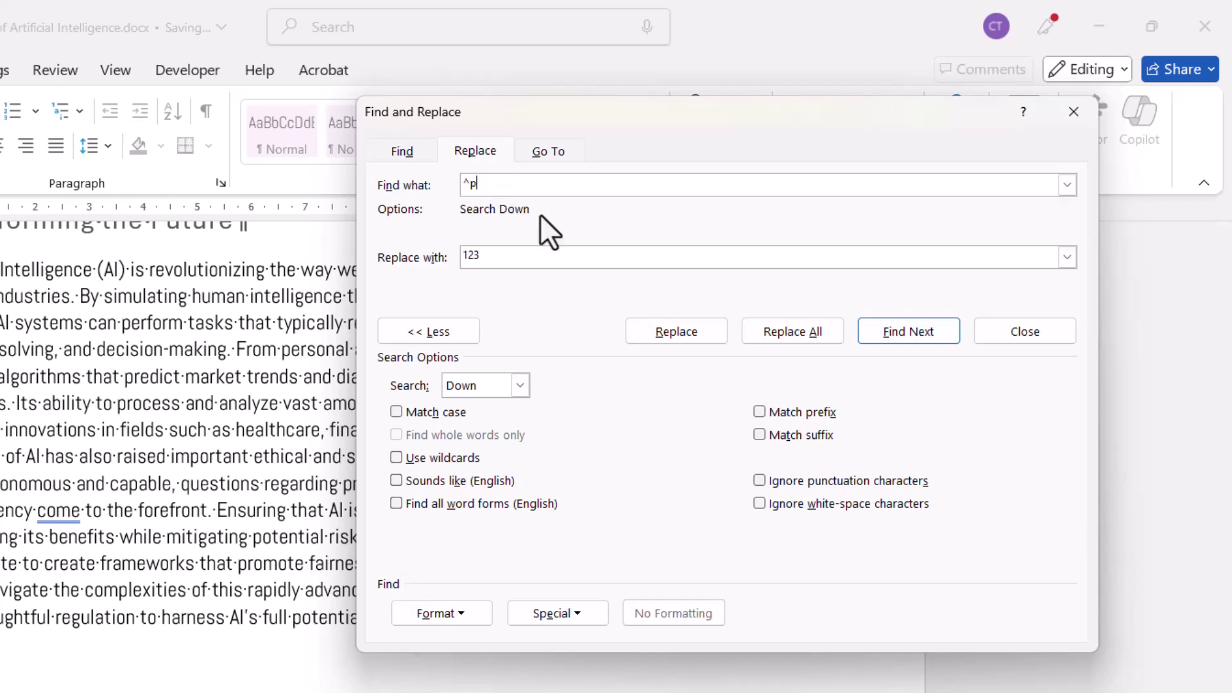
double_click(495, 254)
key(BackSpace)
click(781, 335)
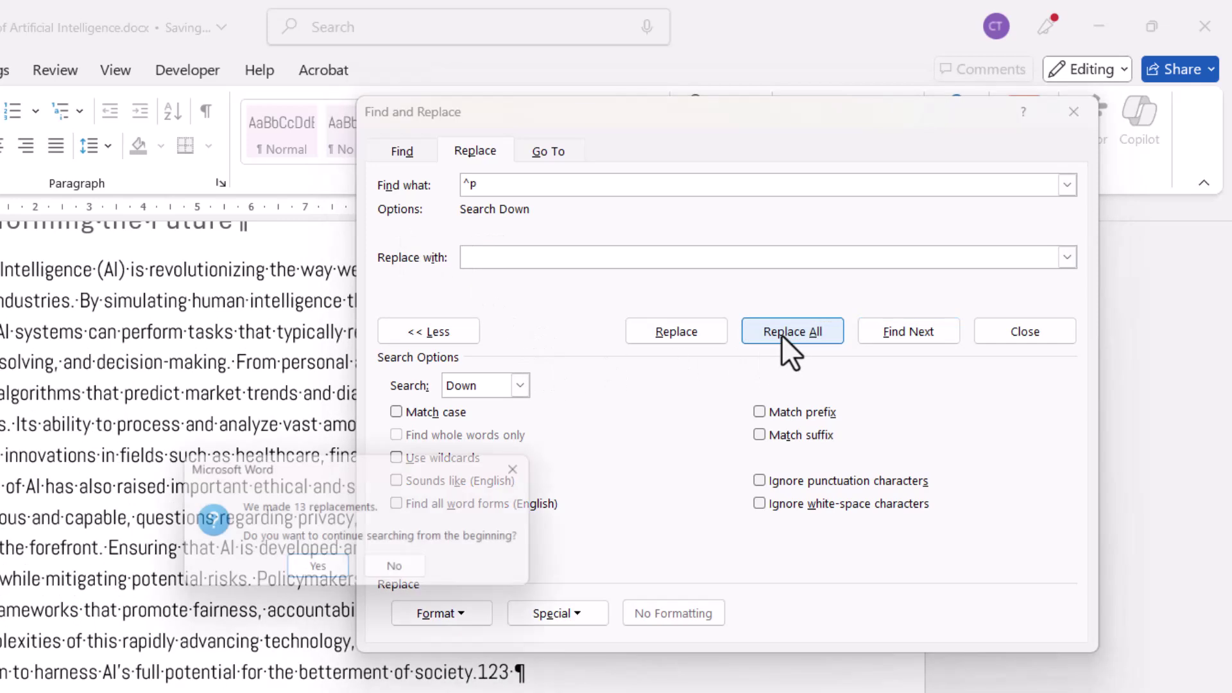
click(412, 573)
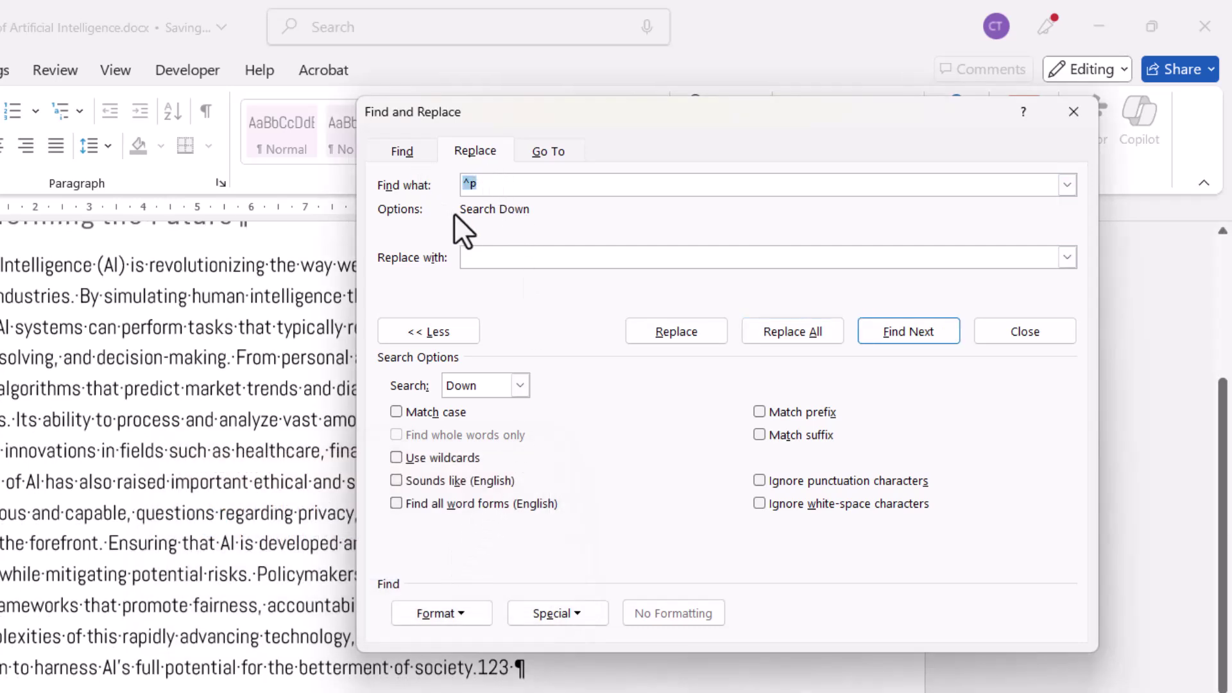
Replace both 123 placeholders with ^p^p, declining the search-again prompt
text(123)
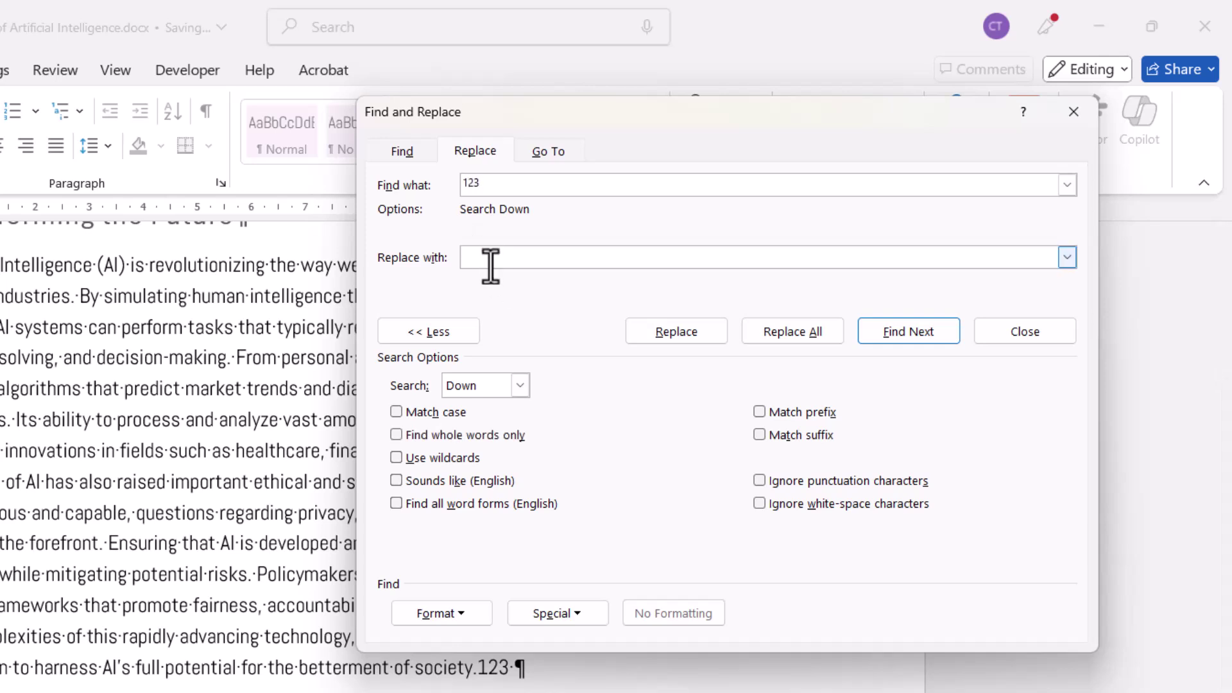
click(487, 258)
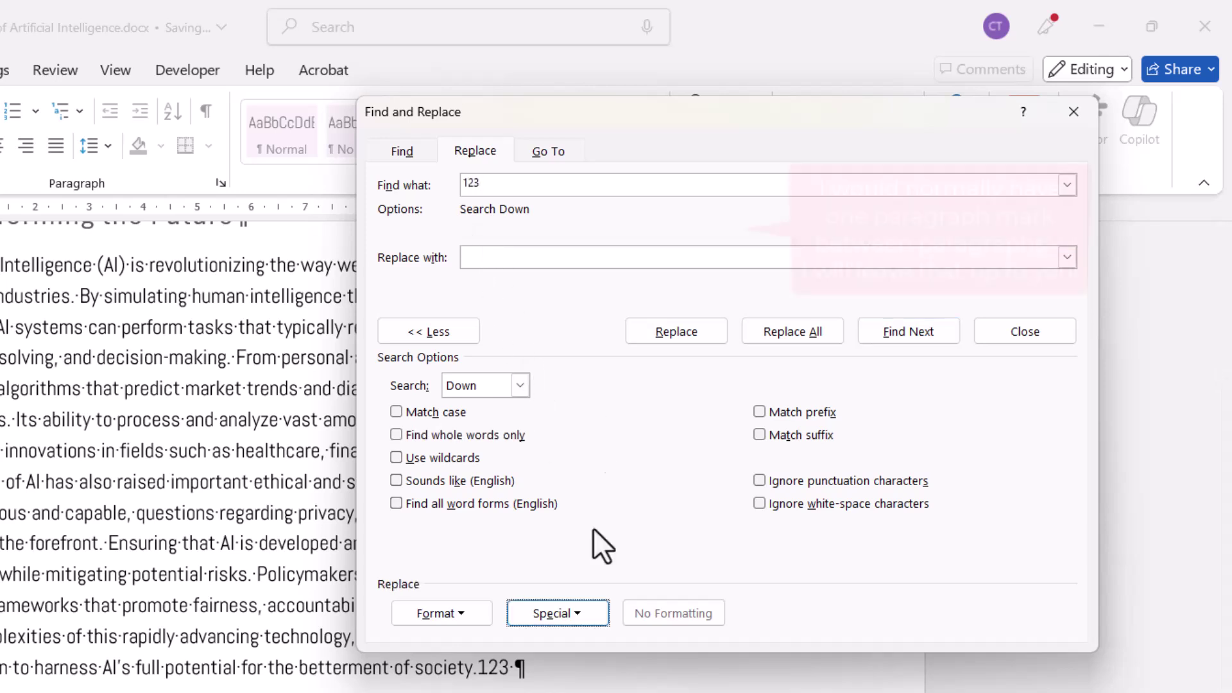
click(565, 613)
click(595, 230)
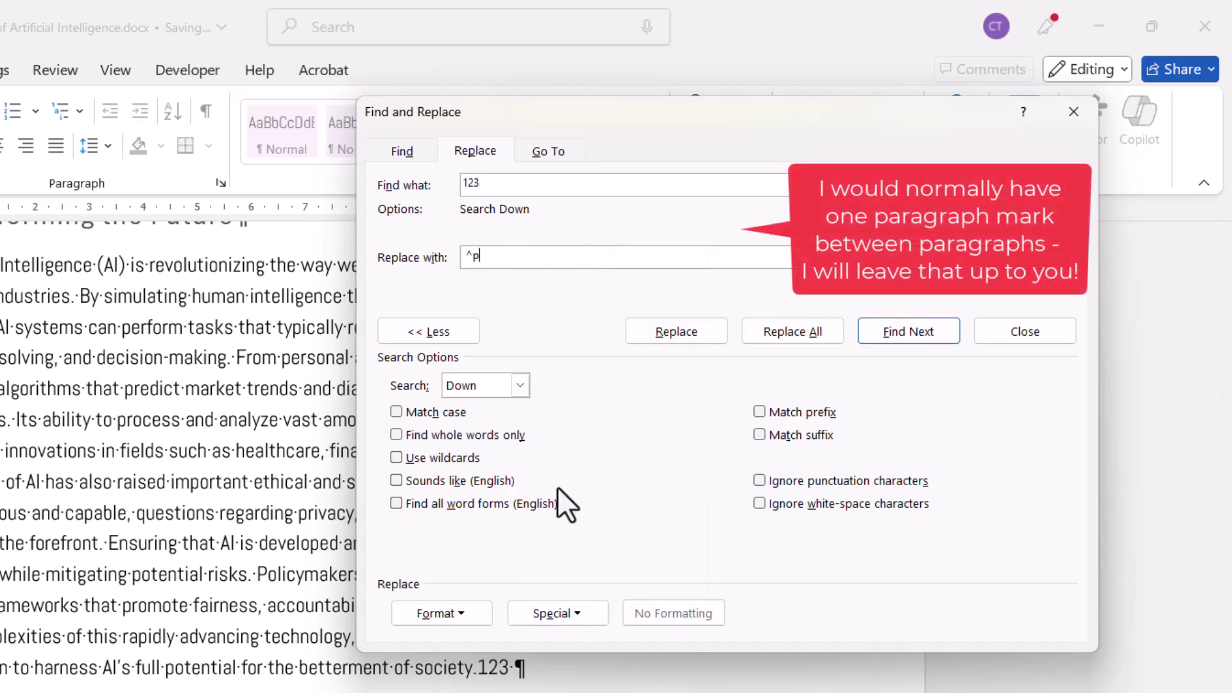
click(573, 617)
click(600, 230)
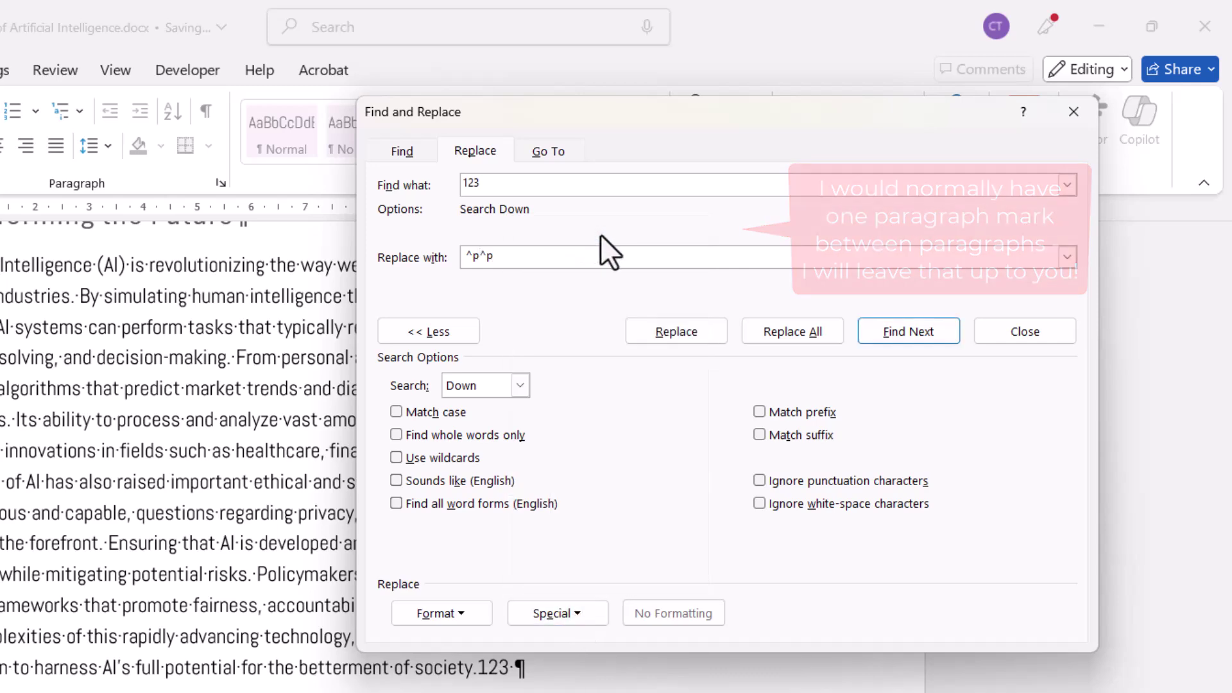
click(784, 333)
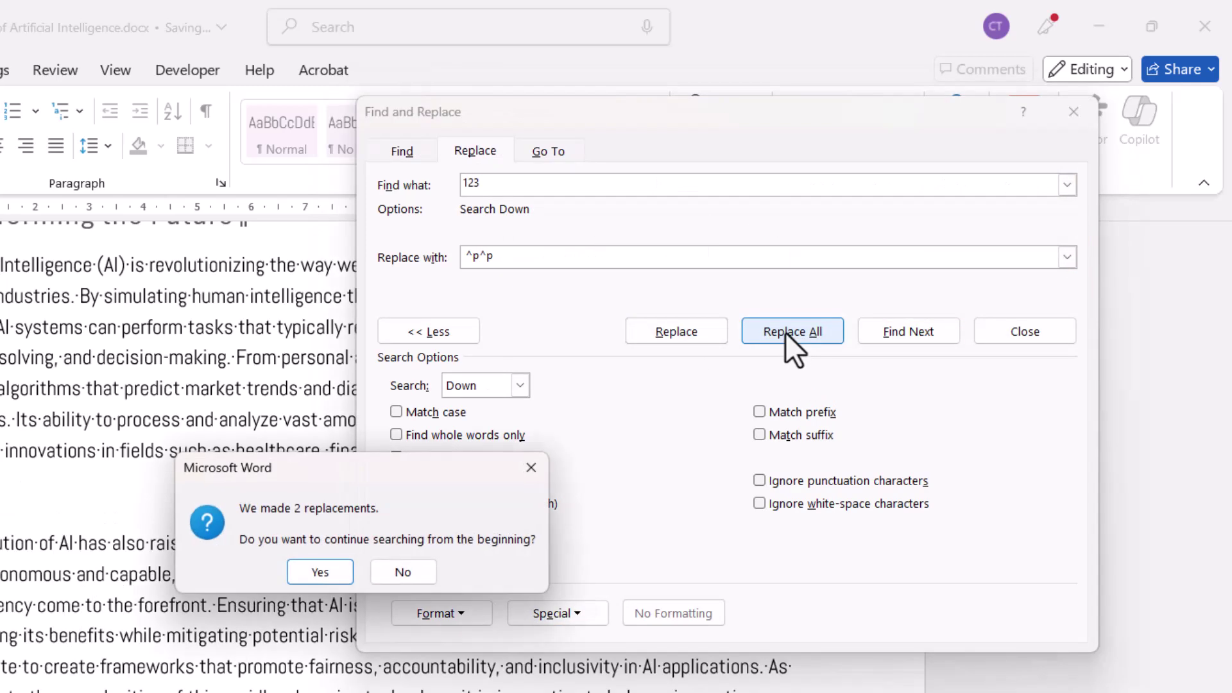
click(411, 576)
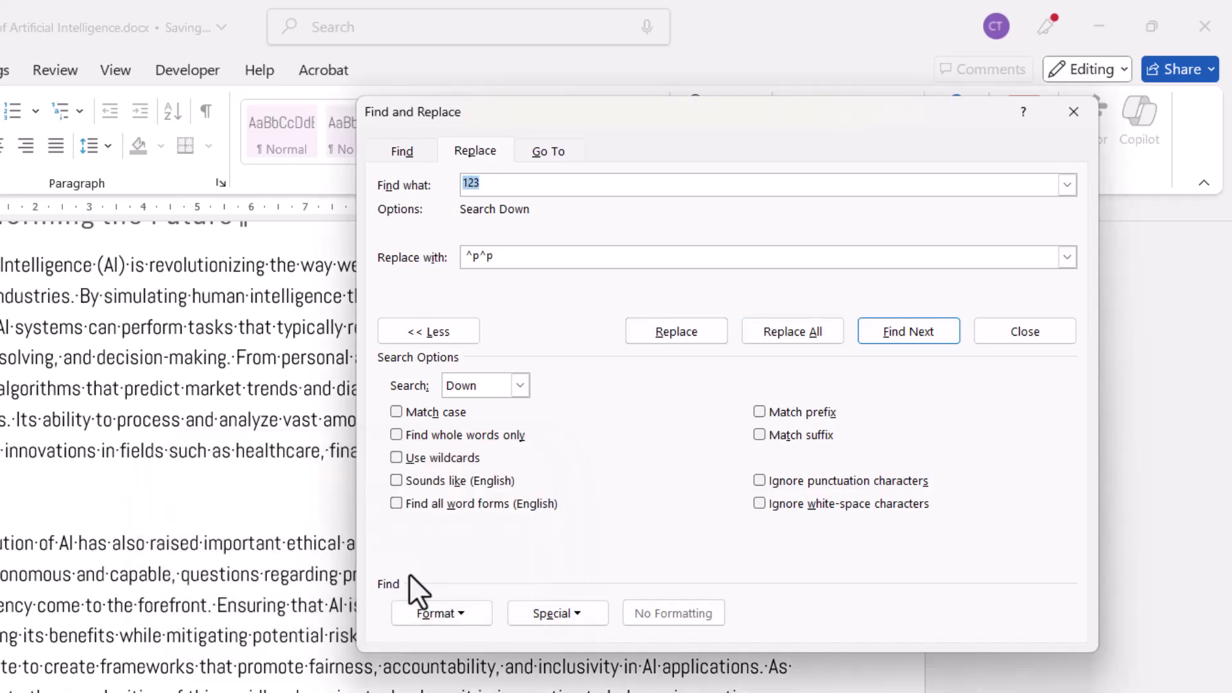